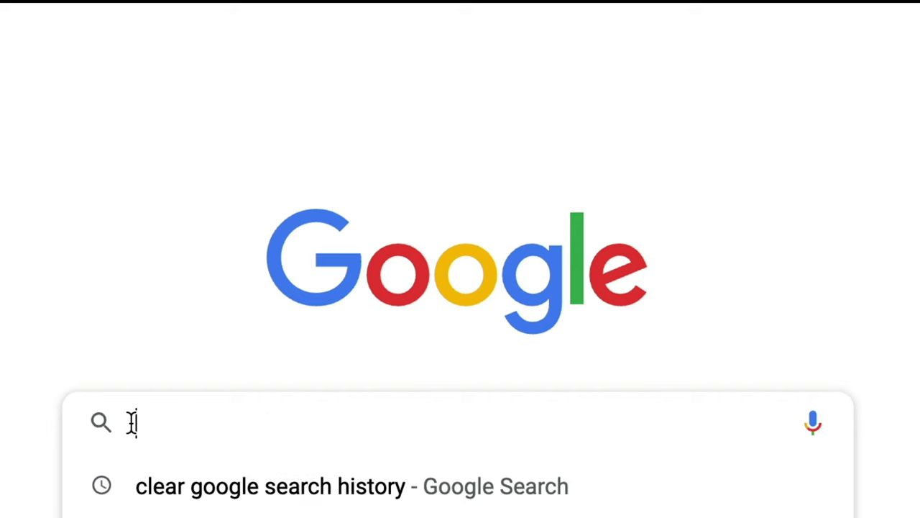
Search Google for "what is airprint".
text(what)
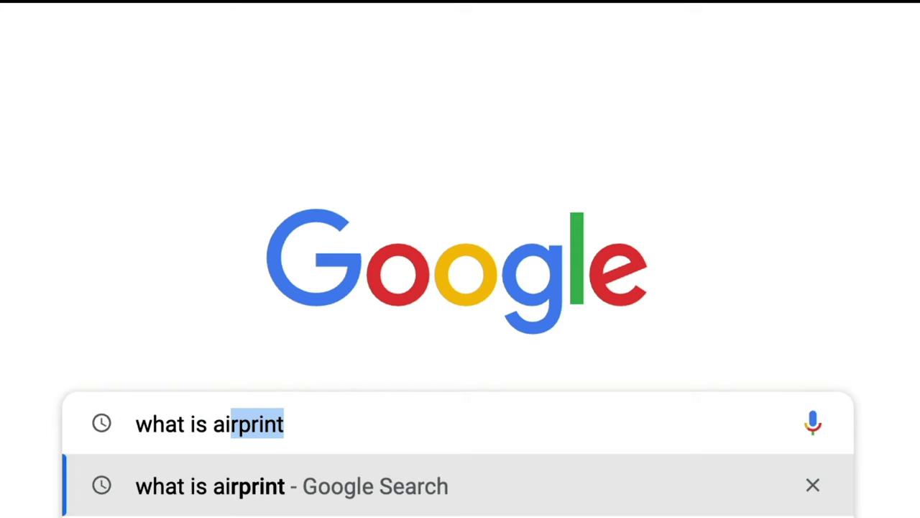
text( is ai)
key(Return)
click(113, 146)
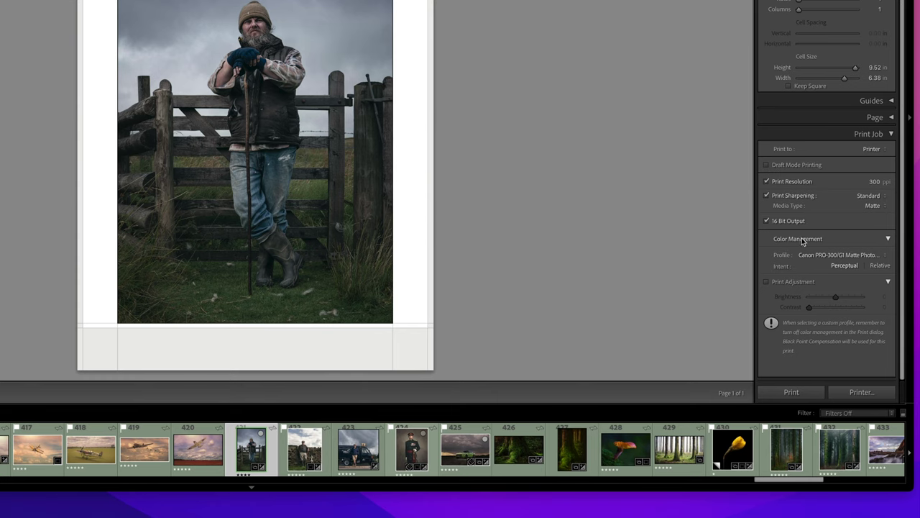
In Lightroom, check the print colour profile, then open the printer settings and browse the Canon PRO-300 setting categories.
click(848, 255)
click(845, 256)
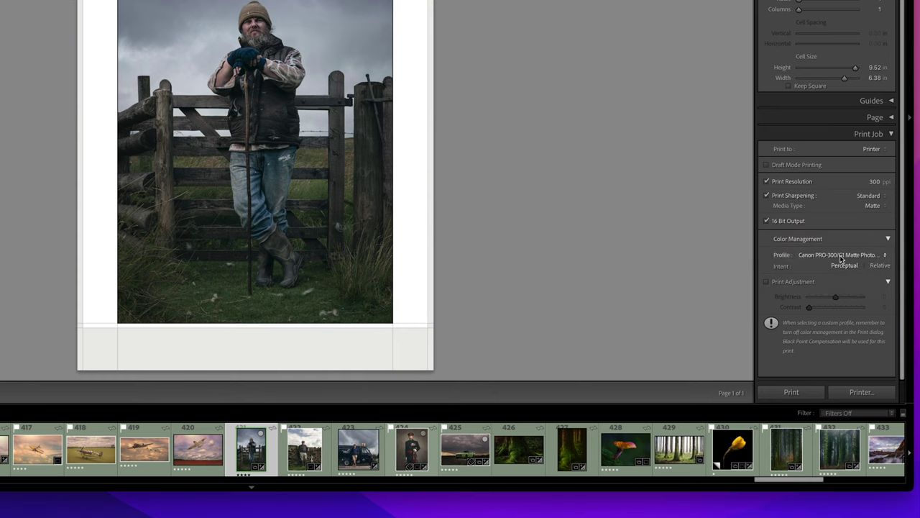
click(860, 392)
click(502, 207)
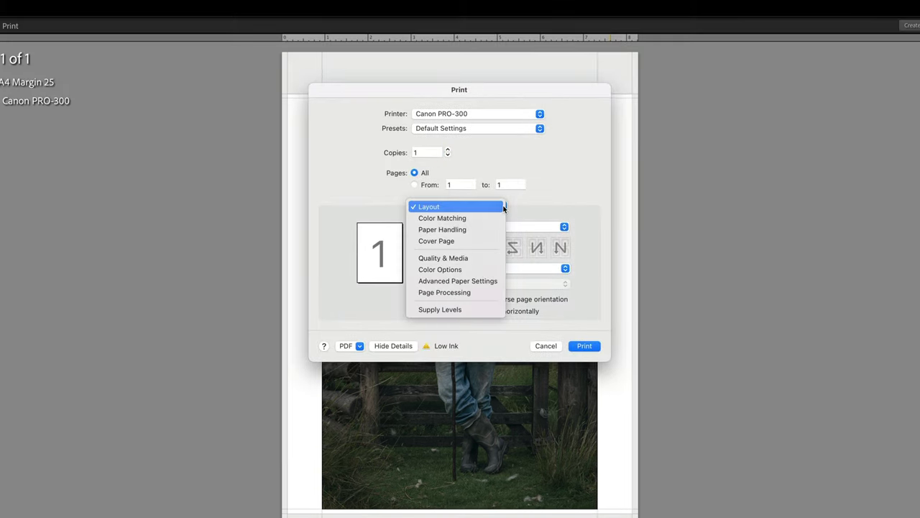
click(475, 245)
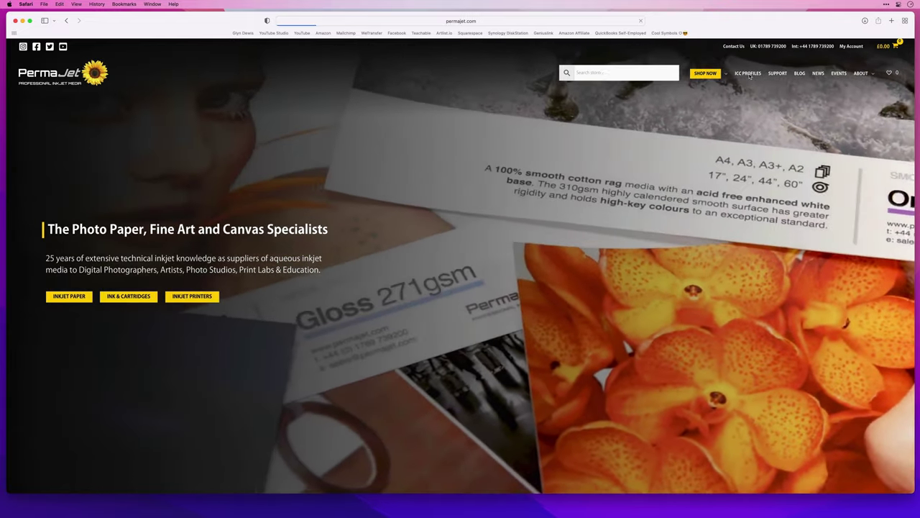
Open the ICC profiles page on the PermaJet website in Safari.
click(747, 73)
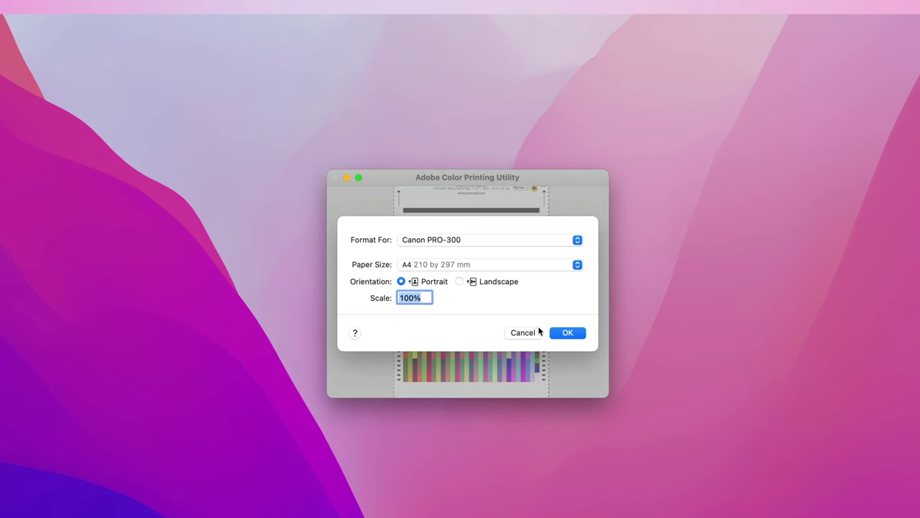
In Adobe Color Printer Utility, accept the A4 portrait page setup at 100% scale and open the print settings for the colour chart.
click(568, 333)
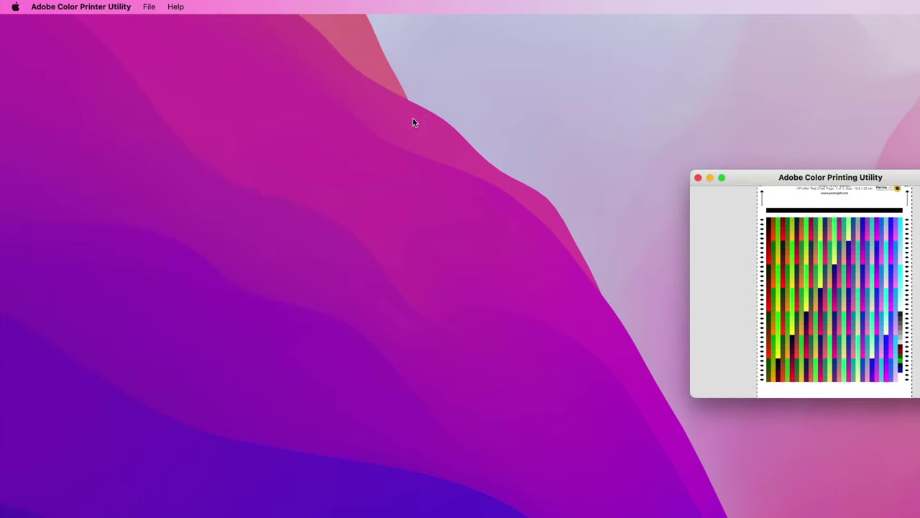
click(149, 8)
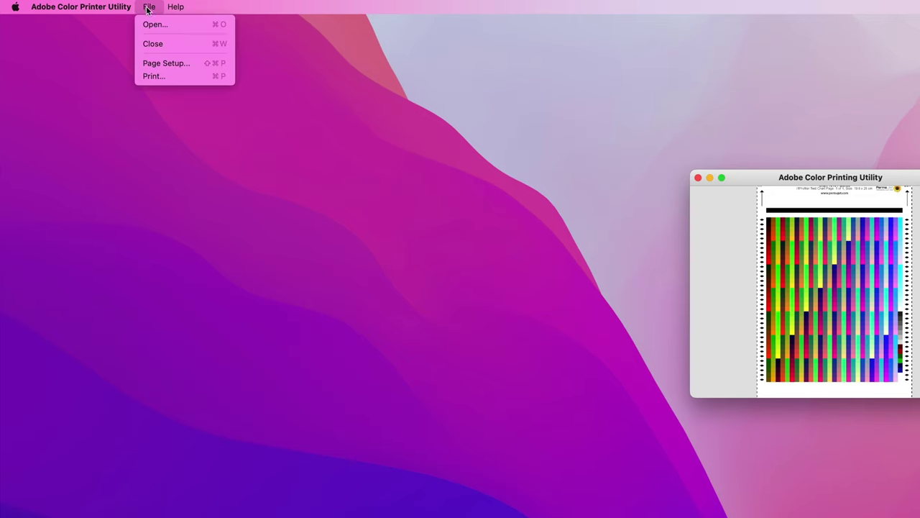
click(168, 76)
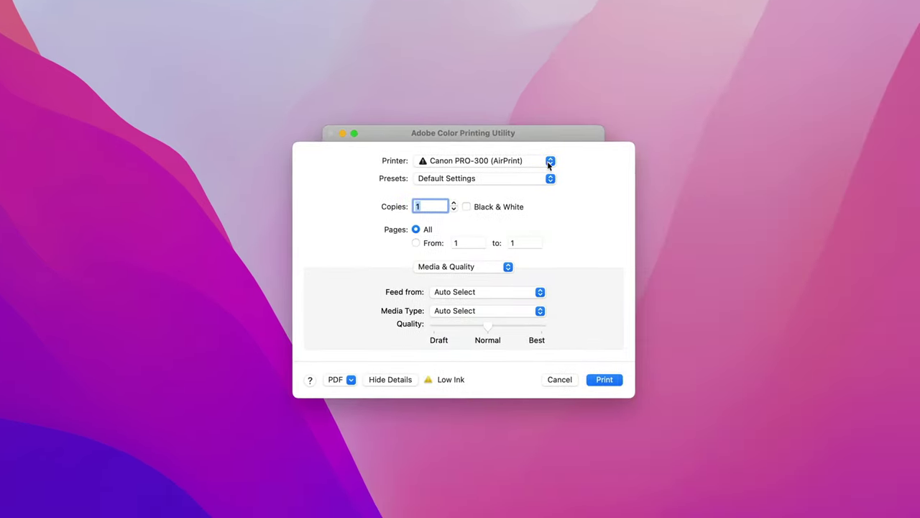
Set the colour chart's printer to Canon PRO-300 and show its Color Matching settings, followed by Quality & Media.
click(550, 162)
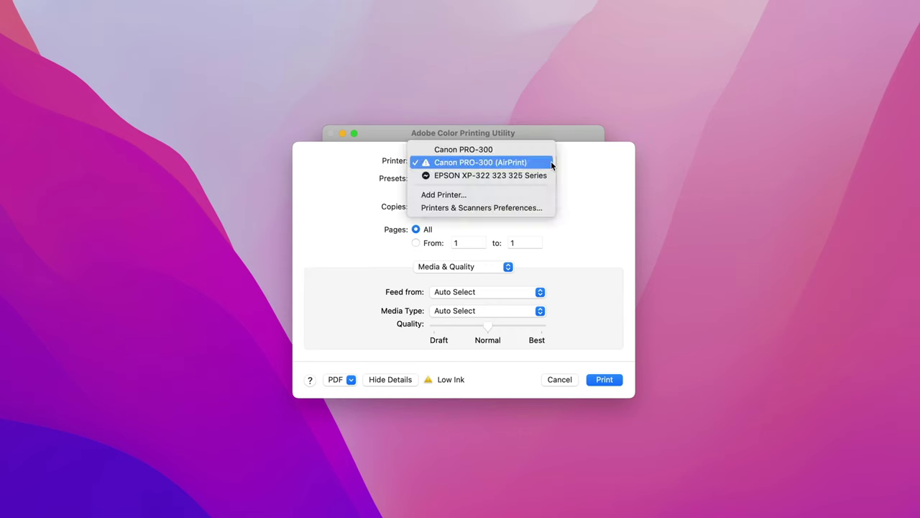
click(537, 149)
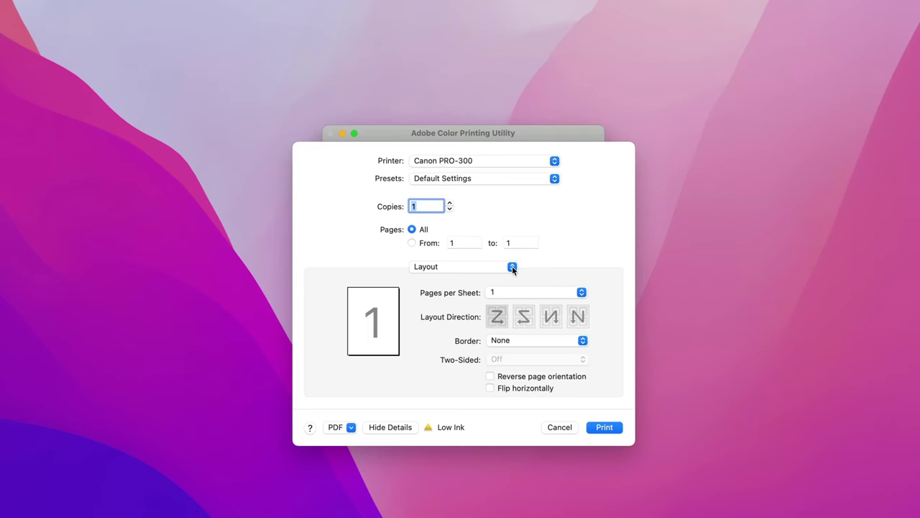
click(512, 267)
click(506, 284)
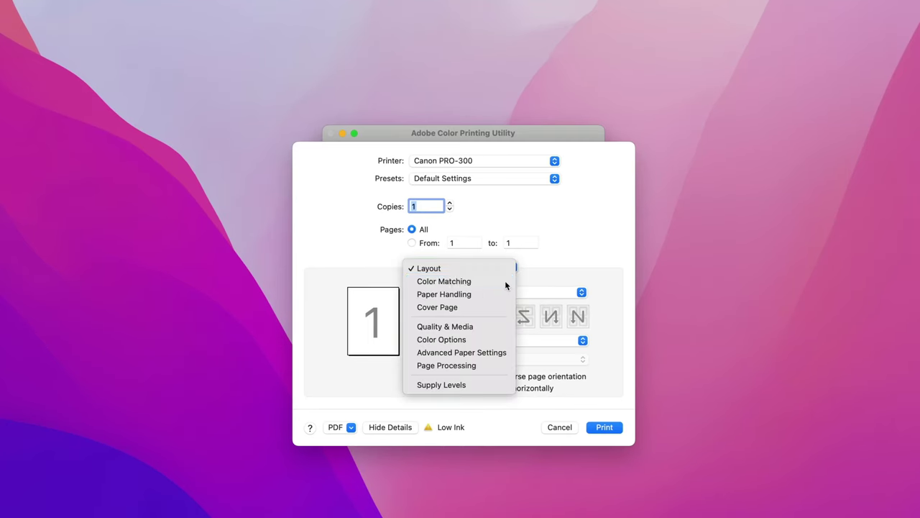
click(512, 267)
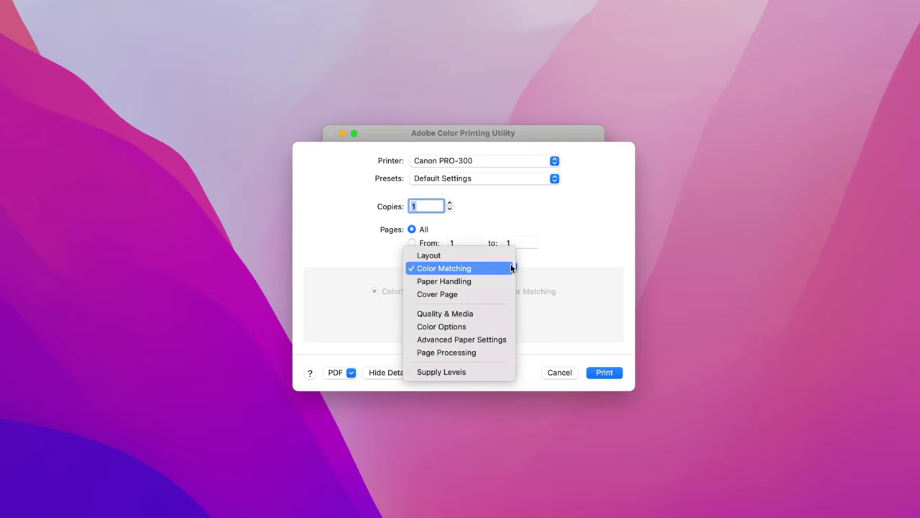
click(500, 316)
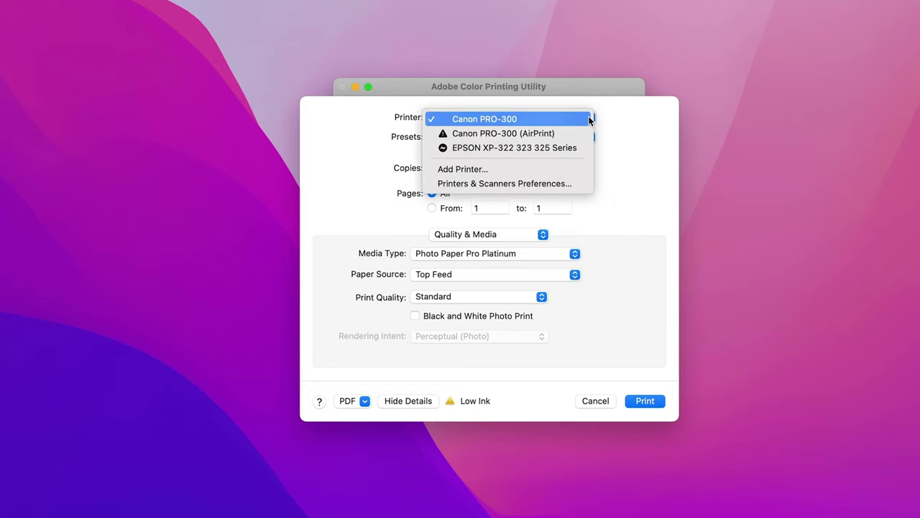
Switch the colour chart's printer to Canon PRO-300 (AirPrint) and list its available print setting categories.
click(584, 133)
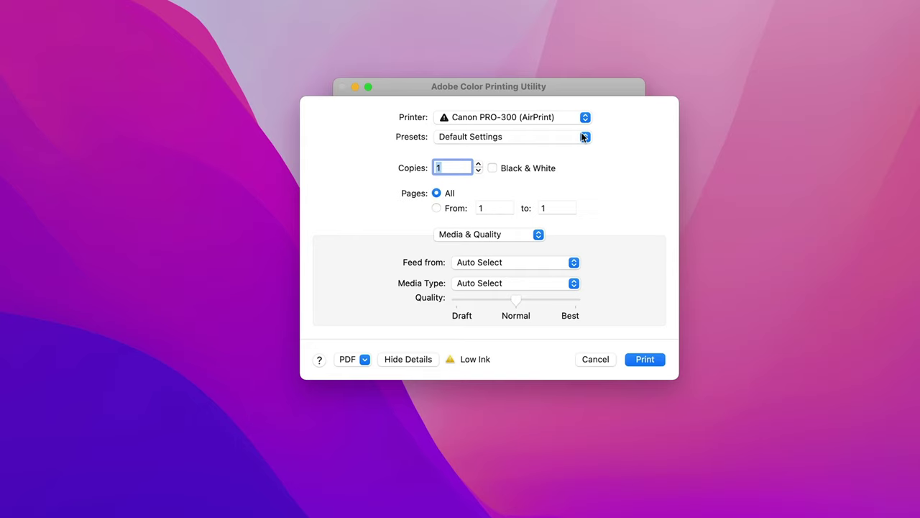
click(538, 235)
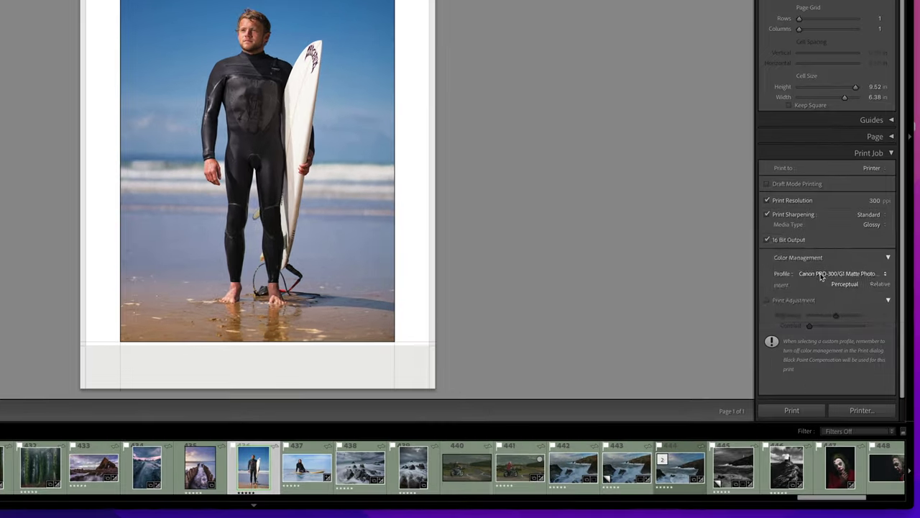
In Lightroom, set the surfer photo's print profile to APJ_OEMCANONPRO300_PORTRAITWHITE285_HWFAP.icm and the sharpening media type to Matte.
click(854, 335)
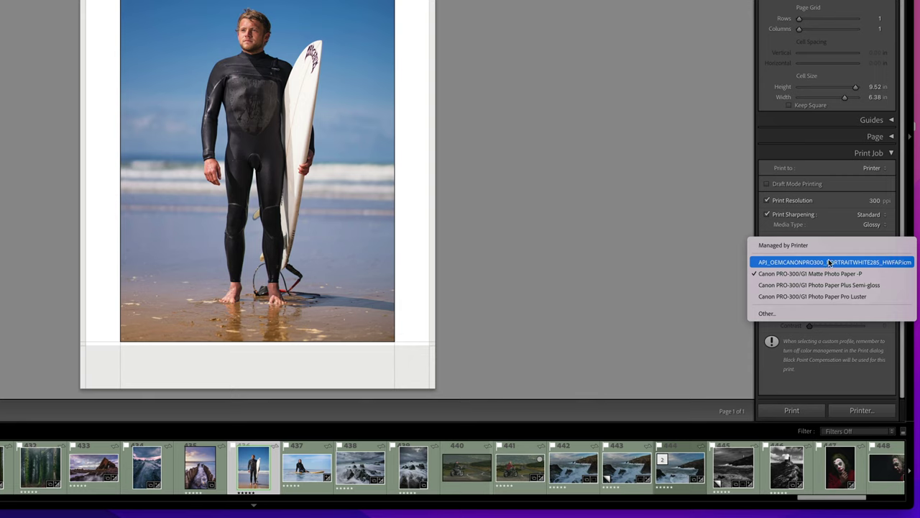
click(830, 263)
click(871, 224)
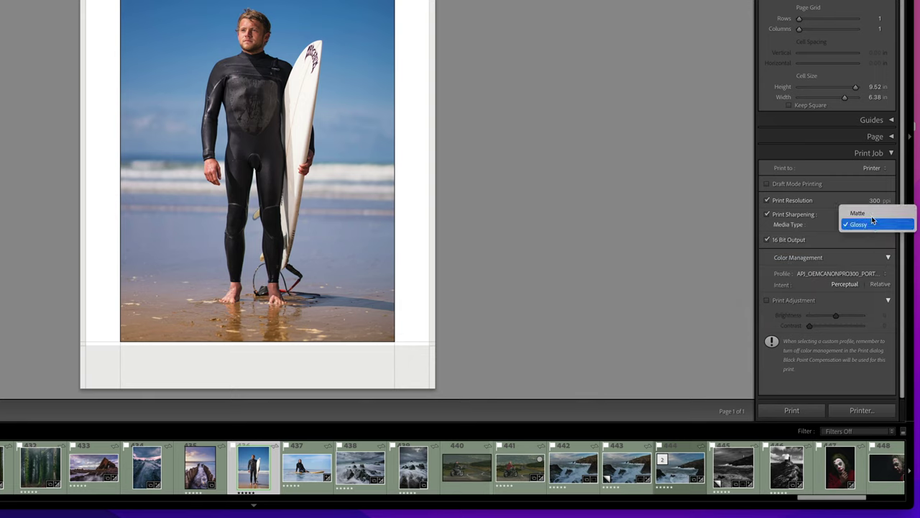
click(861, 213)
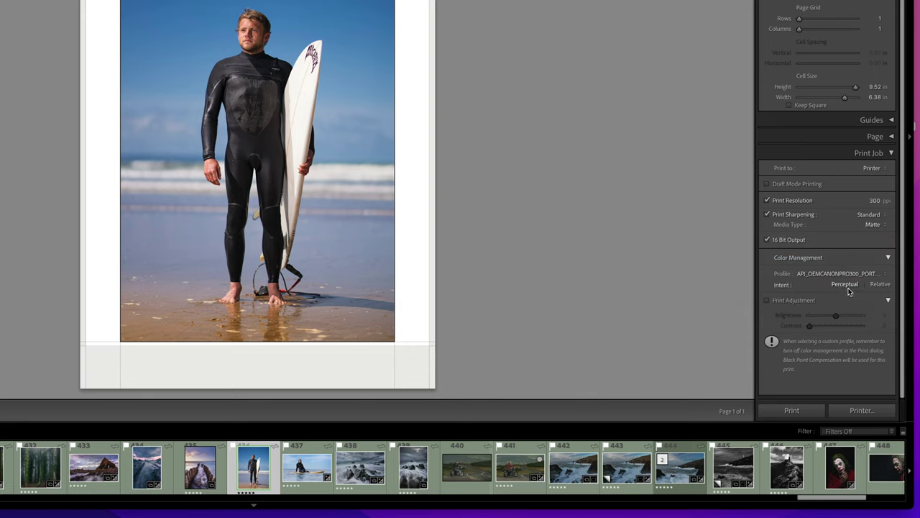
In the surfer photo's printer settings, choose the Canon PRO-300 printer and show its Quality & Media options.
click(859, 411)
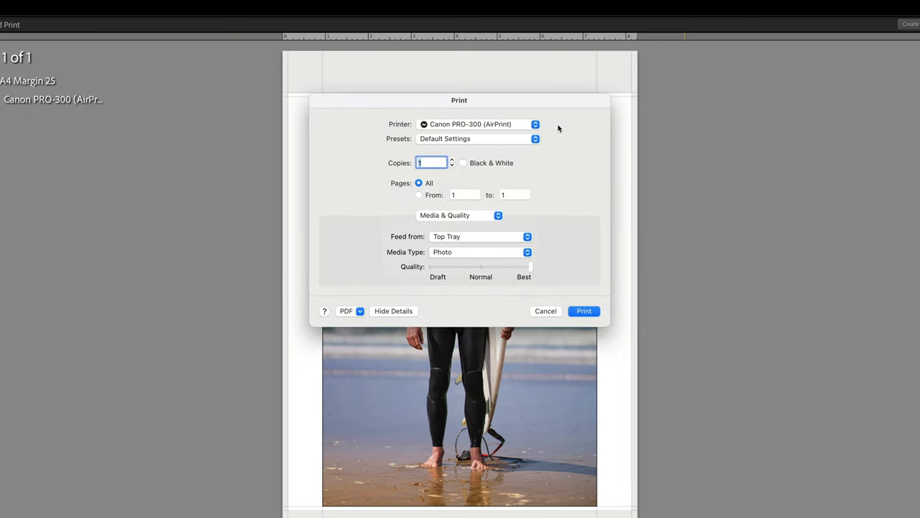
click(536, 125)
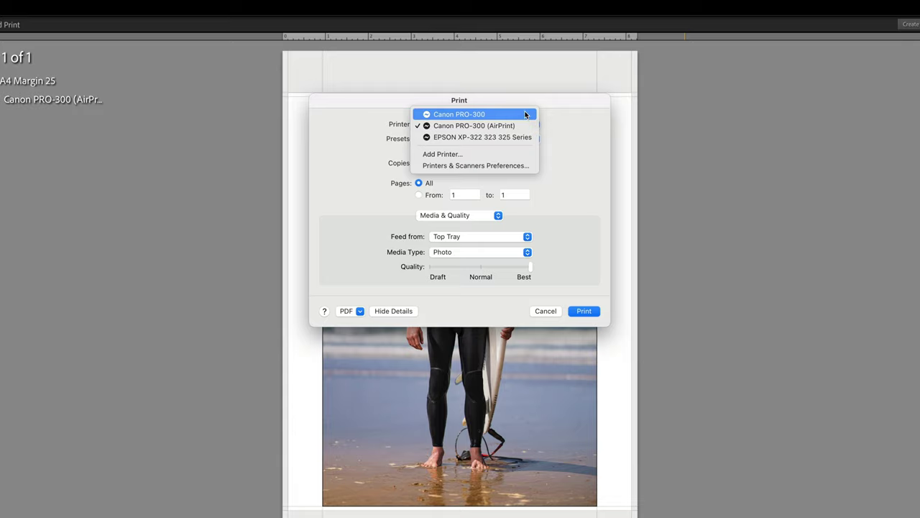
click(525, 115)
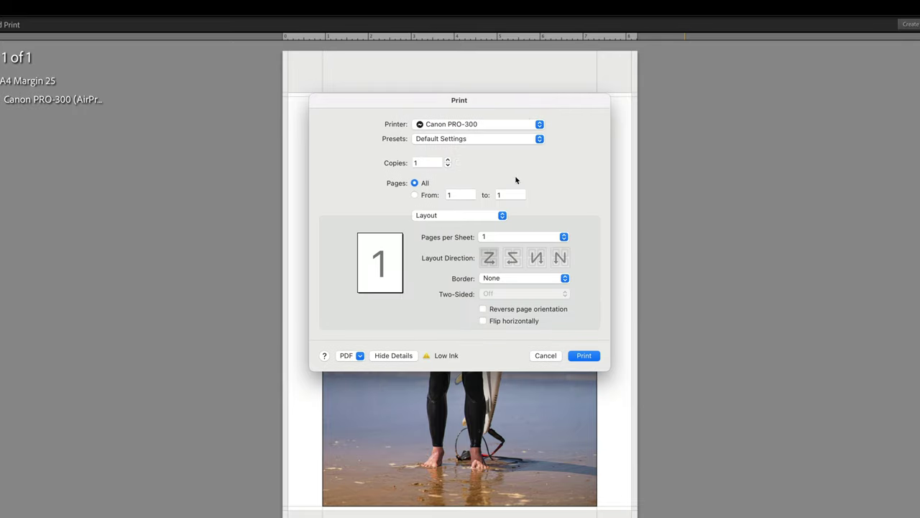
click(502, 216)
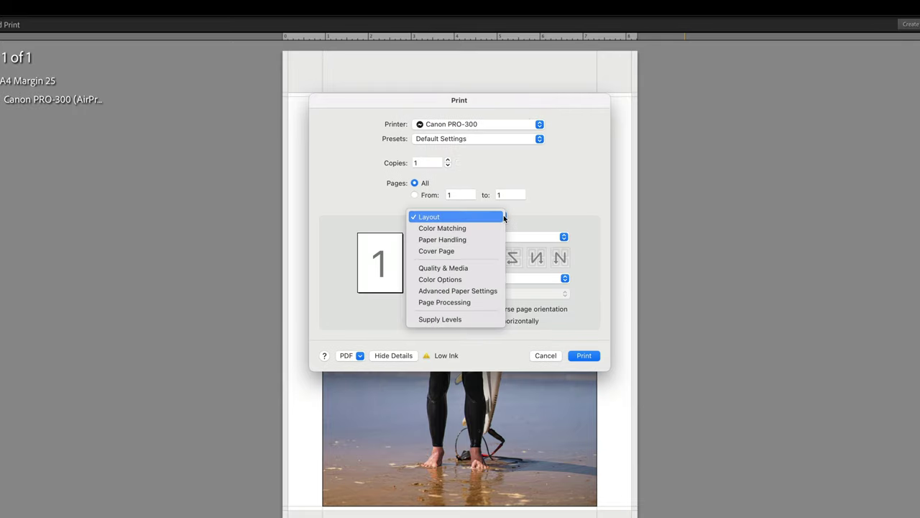
click(488, 268)
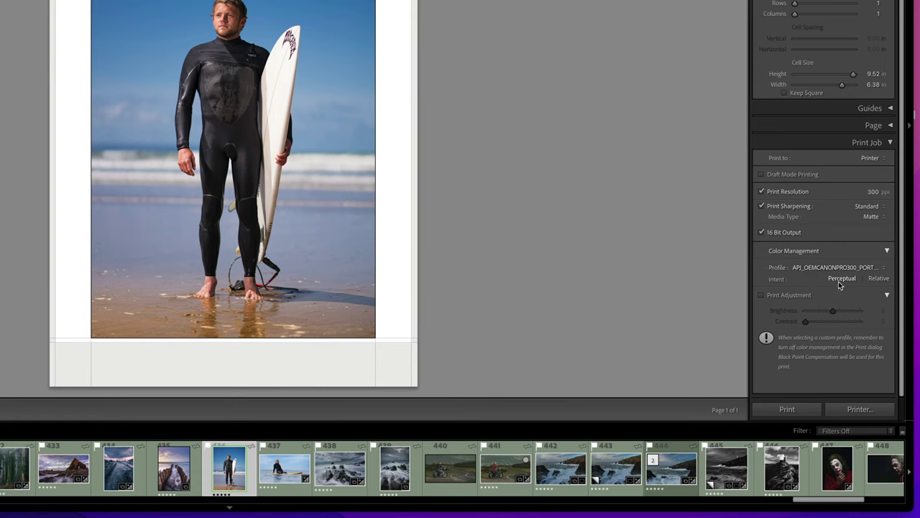
Reopen the surfer photo's printer settings and inspect the setting categories offered for Canon PRO-300 (AirPrint).
click(849, 408)
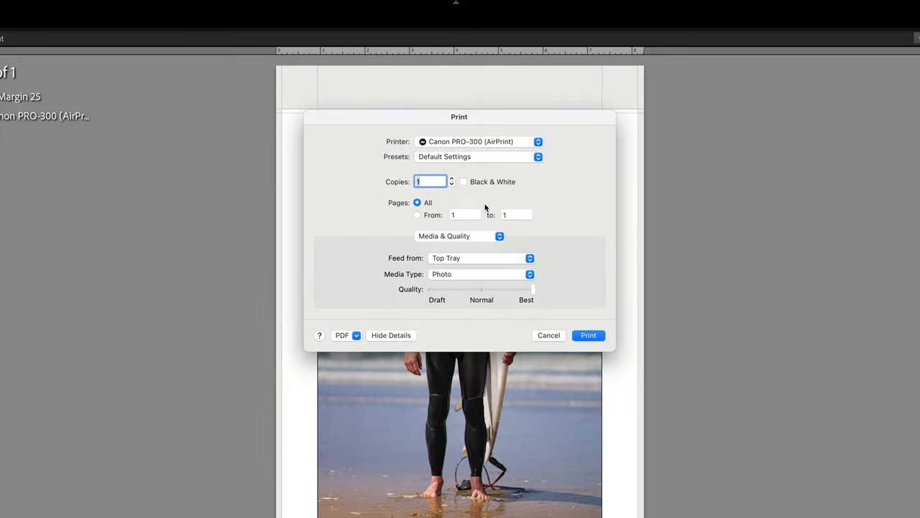
click(499, 236)
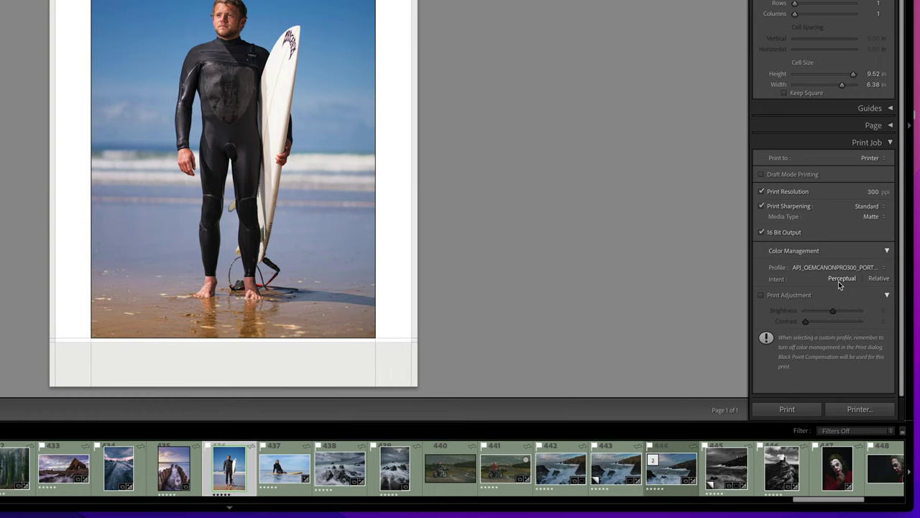
click(855, 408)
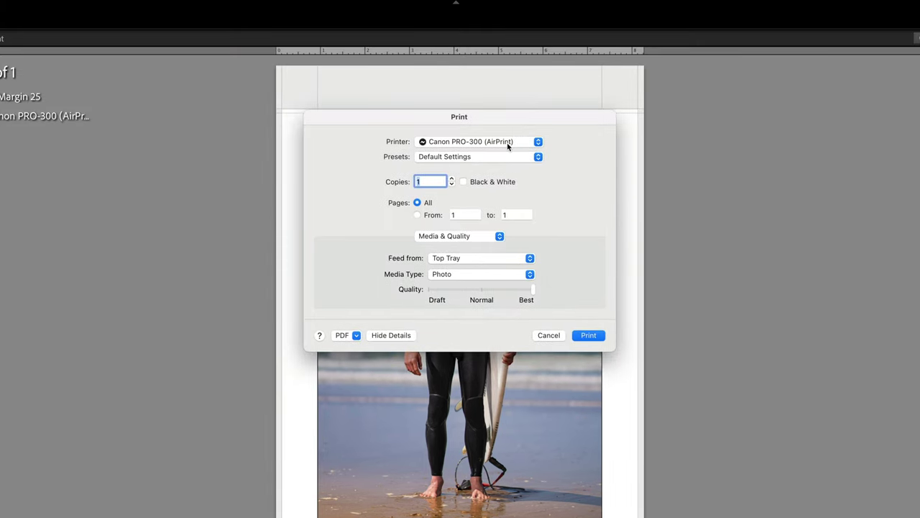
click(499, 235)
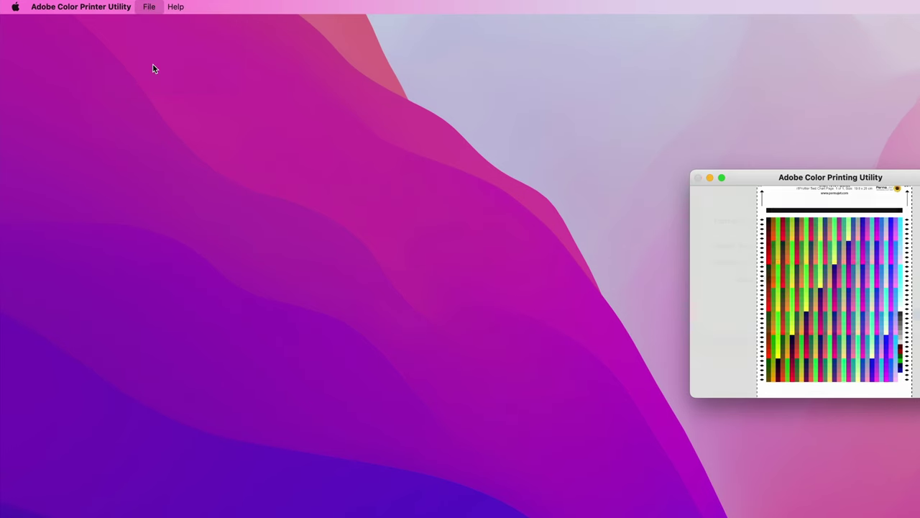
Check the printer choices in Adobe Color Printer Utility, Qimage One and Professional Print & Layout.
click(424, 242)
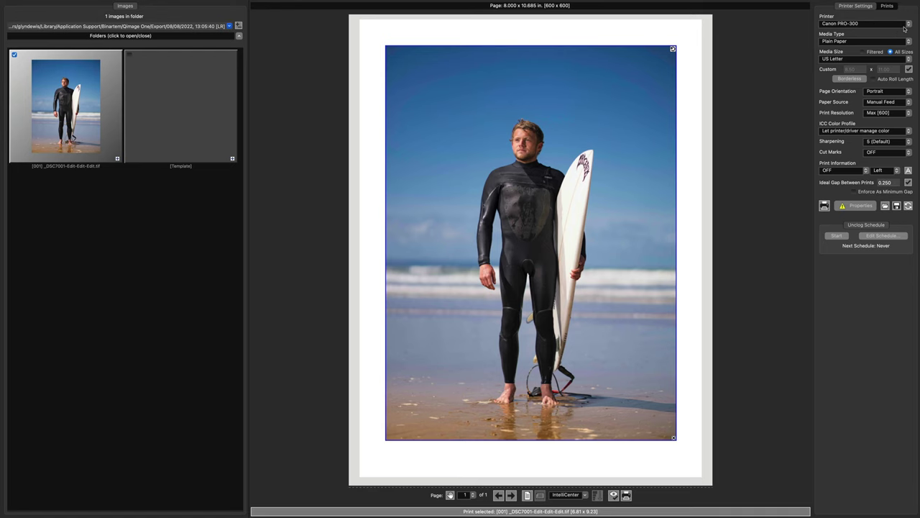
click(905, 26)
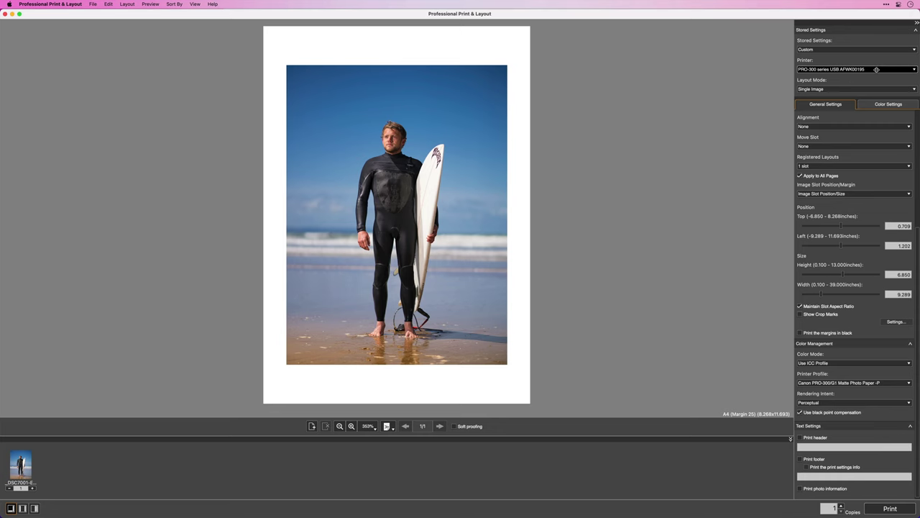
click(877, 69)
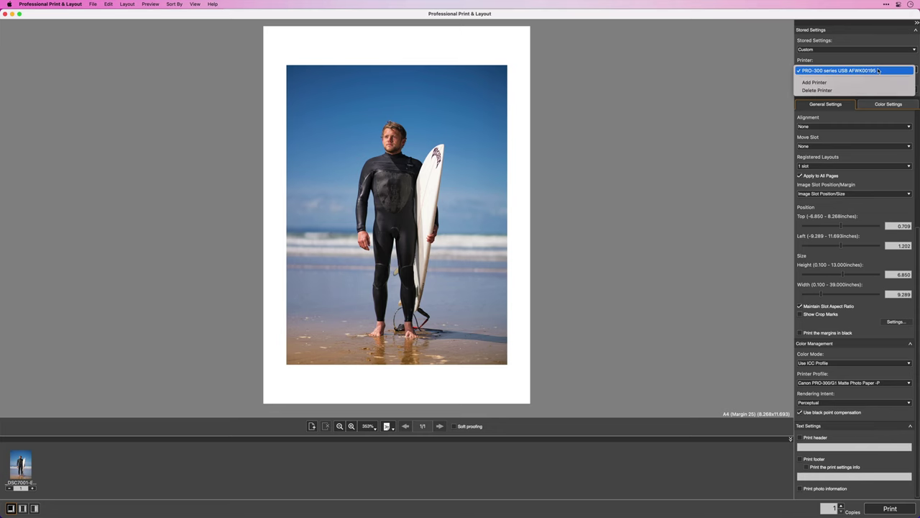